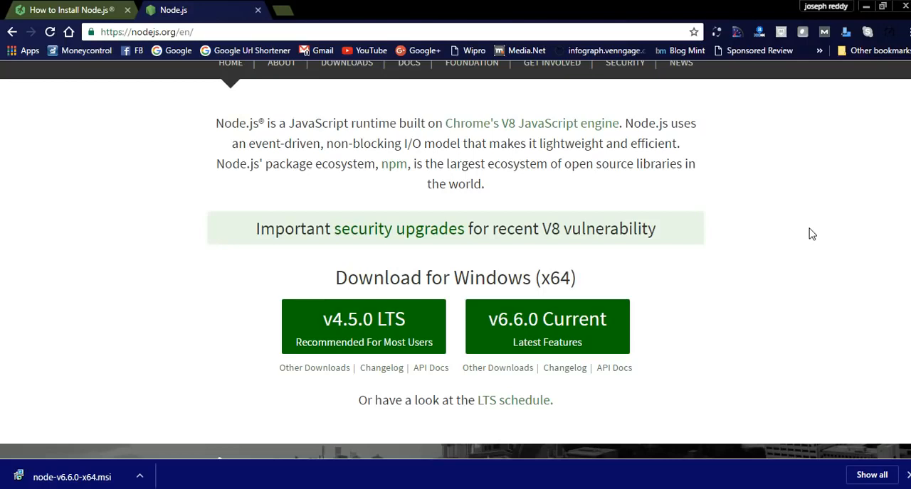
{"action": "scroll", "coordinate": [811, 234], "scroll_direction": "up", "scroll_amount": 2}
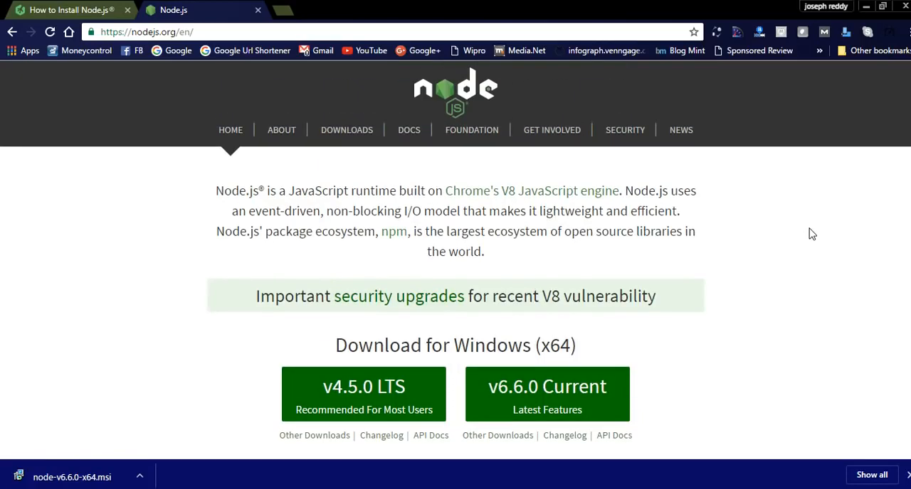
{"action": "scroll", "coordinate": [812, 234], "scroll_direction": "down", "scroll_amount": 3}
{"action": "scroll", "coordinate": [812, 235], "scroll_direction": "down", "scroll_amount": 3}
{"action": "scroll", "coordinate": [812, 234], "scroll_direction": "down", "scroll_amount": 4}
{"action": "scroll", "coordinate": [812, 234], "scroll_direction": "down", "scroll_amount": 2}
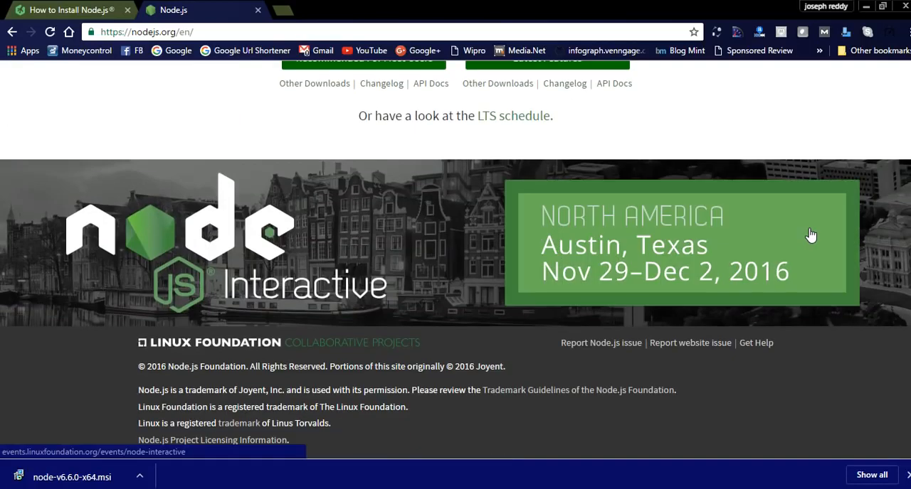
{"action": "scroll", "coordinate": [812, 234], "scroll_direction": "up", "scroll_amount": 4}
{"action": "scroll", "coordinate": [812, 234], "scroll_direction": "up", "scroll_amount": 3}
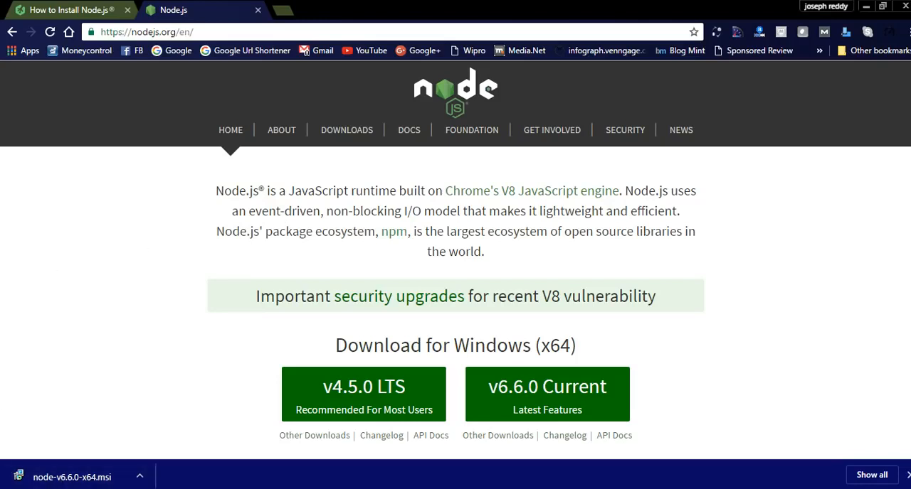
Run a Windows search for 'my computer' and close the Edge window it opened
{"action": "left_click", "coordinate": [7, 484]}
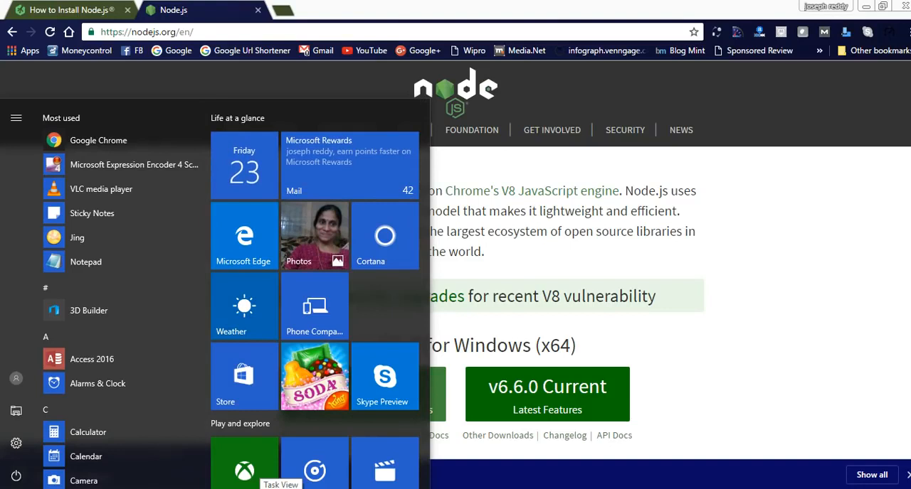
{"action": "left_click", "coordinate": [53, 483]}
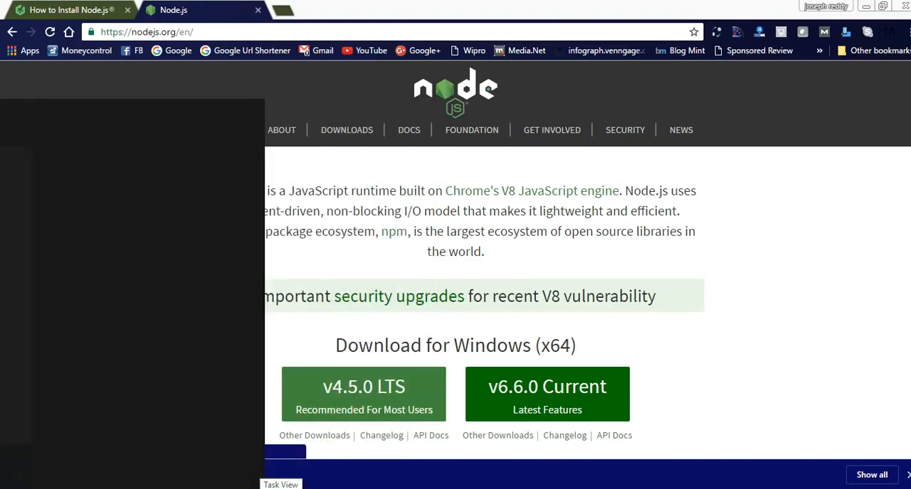
{"action": "type", "text": "my"}
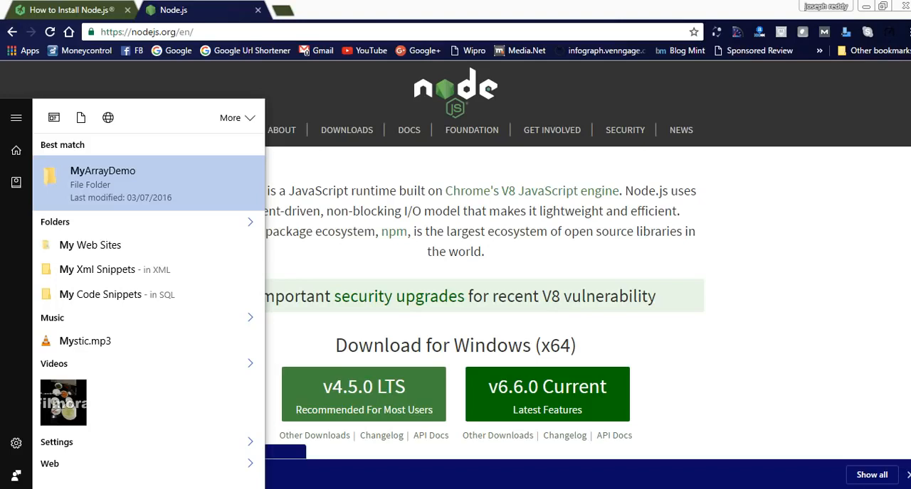
{"action": "type", "text": "co"}
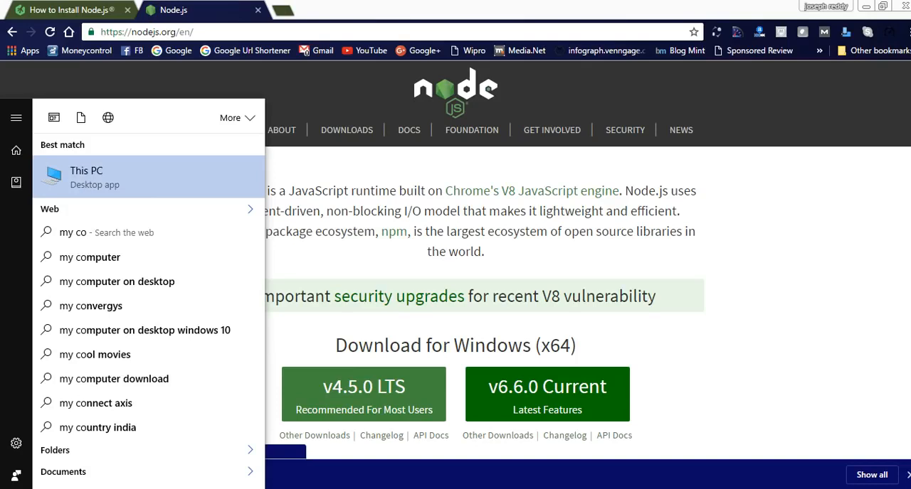
{"action": "key", "text": "Down"}
{"action": "key", "text": "Down"}
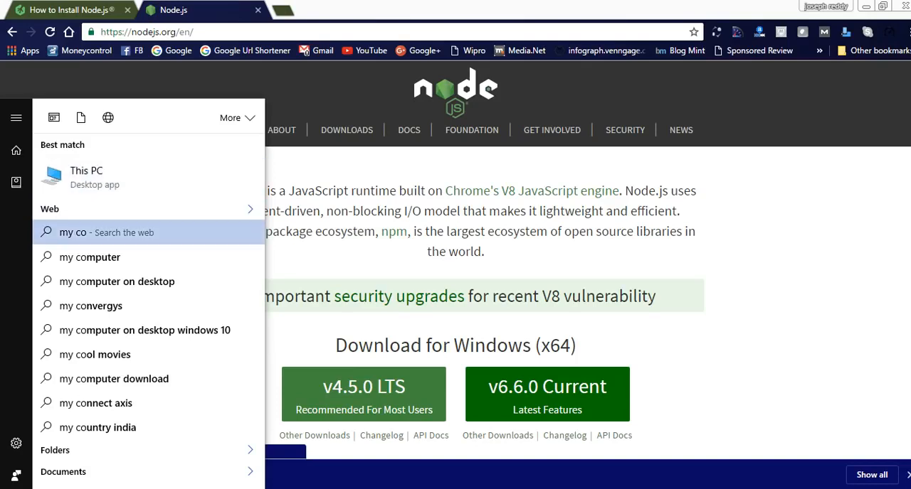
{"action": "key", "text": "Down"}
{"action": "key", "text": "Return"}
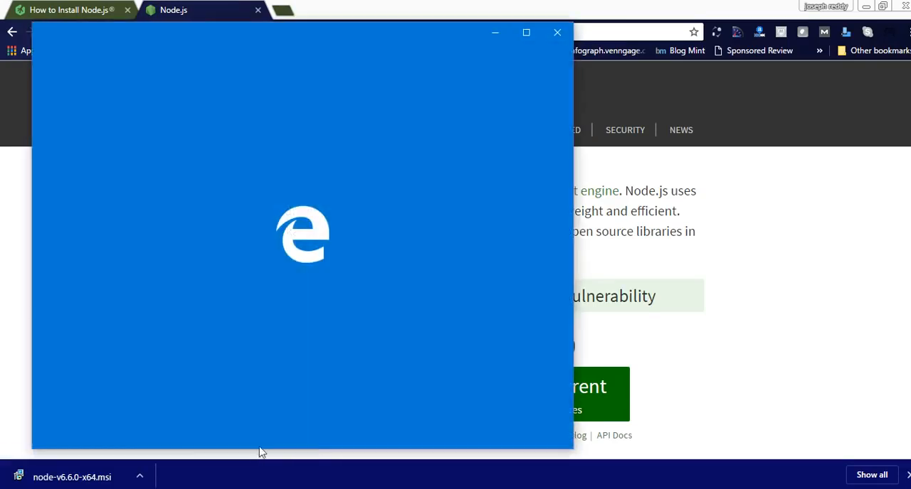
{"action": "left_click", "coordinate": [557, 32]}
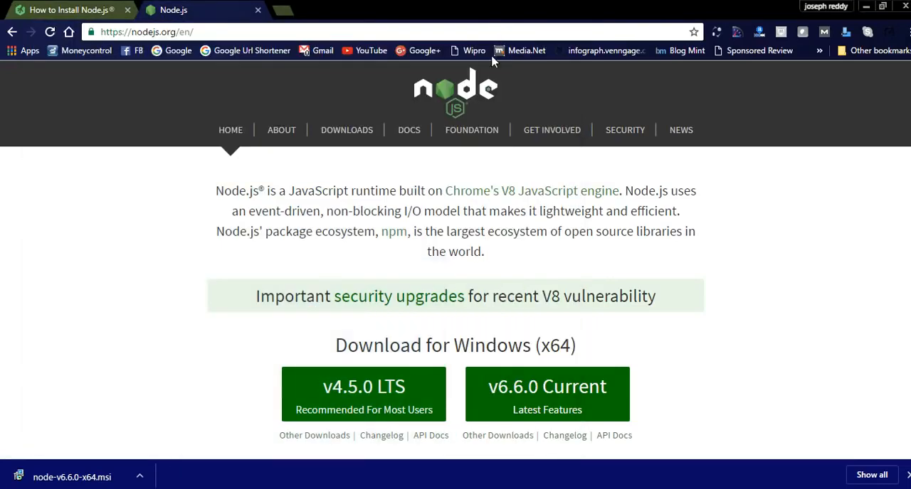
Review the How to Install Node.js guide and the download page, then minimize Chrome
{"action": "left_click", "coordinate": [71, 10]}
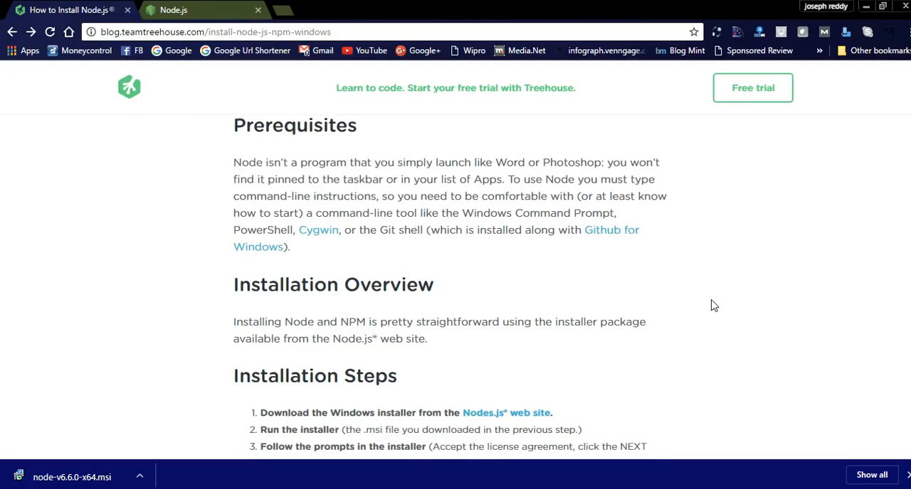
{"action": "scroll", "coordinate": [712, 306], "scroll_direction": "down", "scroll_amount": 1}
{"action": "scroll", "coordinate": [715, 297], "scroll_direction": "up", "scroll_amount": 1}
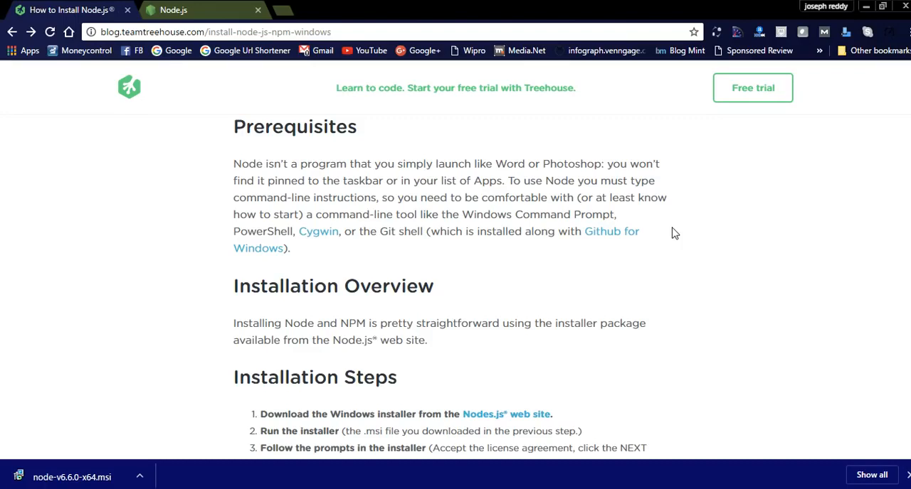
{"action": "left_click", "coordinate": [199, 10]}
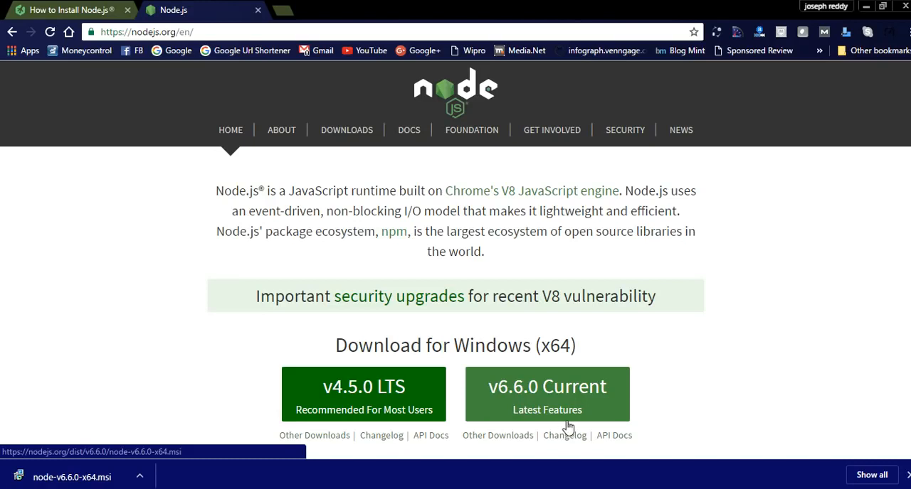
{"action": "left_click", "coordinate": [866, 6]}
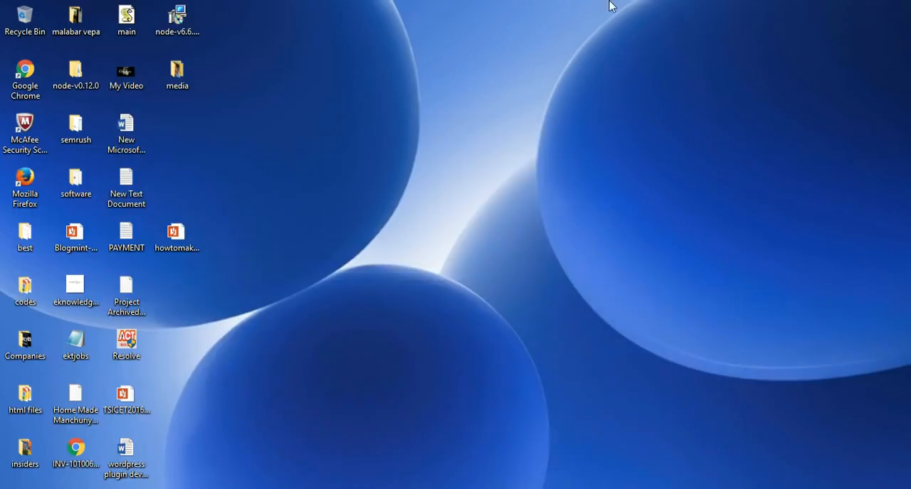
Launch the node-v6.6.0-x64 installer from the desktop and accept the license agreement
{"action": "mouse_move", "coordinate": [178, 22]}
{"action": "left_mouse_down"}
{"action": "mouse_move", "coordinate": [266, 151]}
{"action": "mouse_move", "coordinate": [242, 335]}
{"action": "left_mouse_up"}
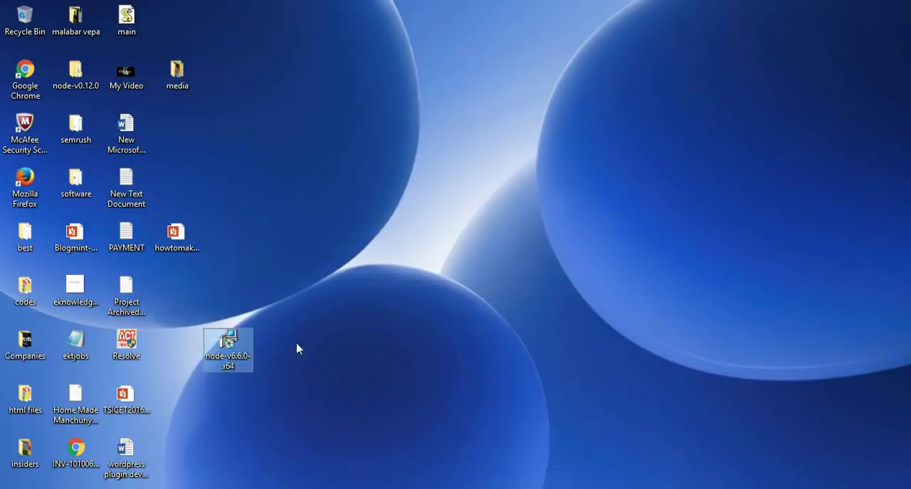
{"action": "double_click", "coordinate": [223, 342]}
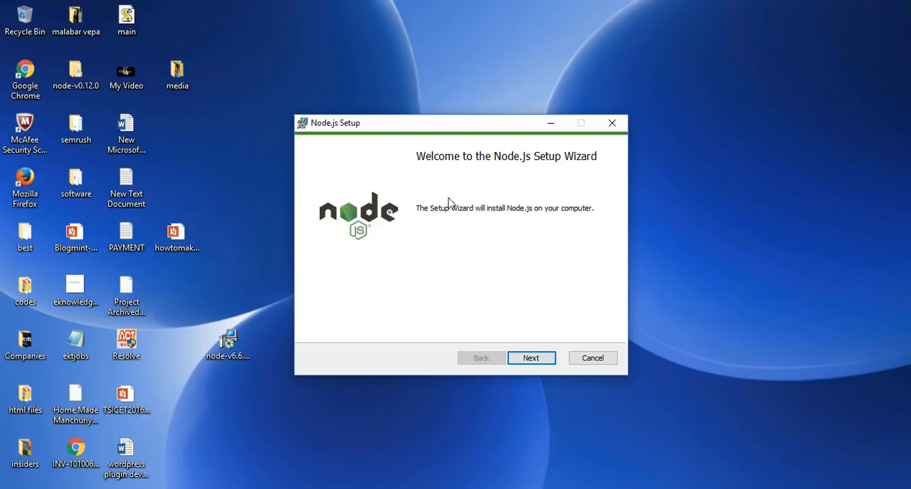
{"action": "left_click", "coordinate": [530, 358]}
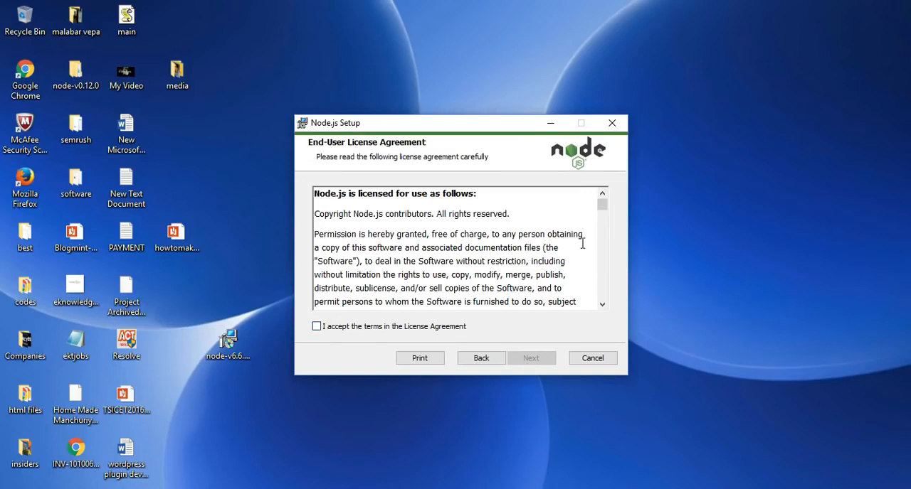
{"action": "left_click_drag", "start_coordinate": [602, 205], "coordinate": [602, 298]}
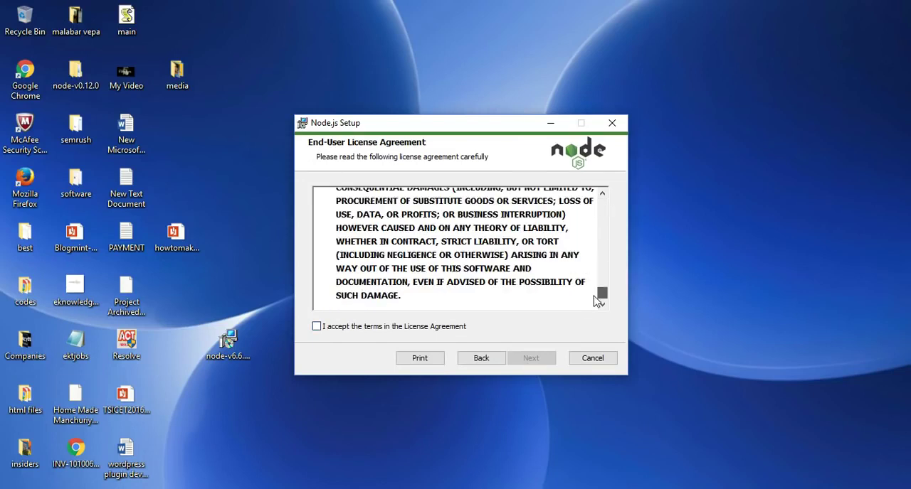
{"action": "left_click", "coordinate": [317, 326]}
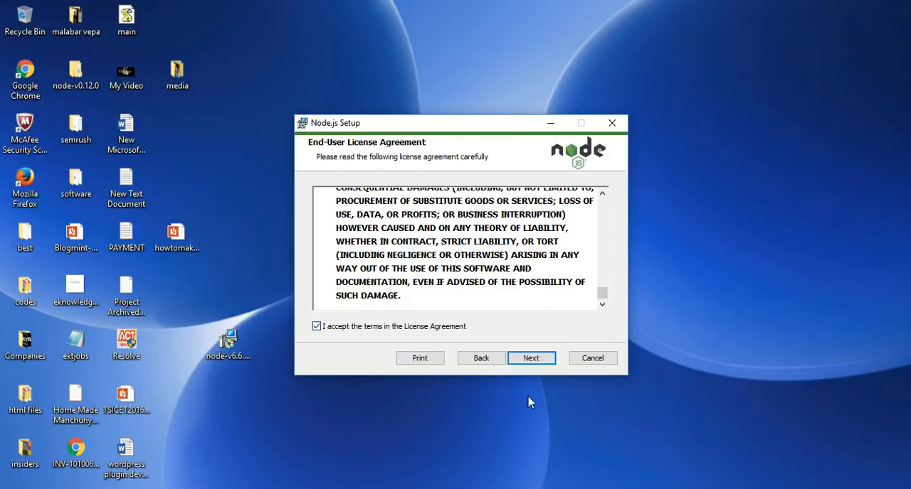
{"action": "left_click", "coordinate": [531, 358]}
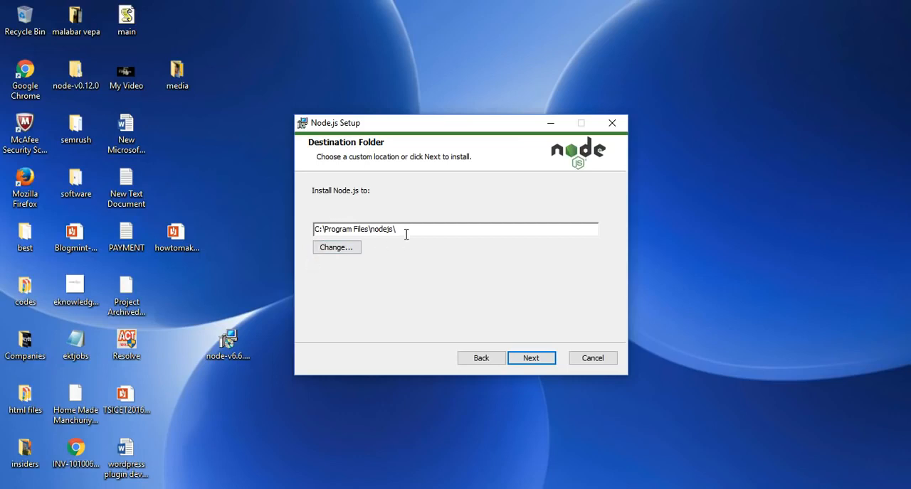
Keep C:\Program Files\nodejs\ and the default features with npm package manager, reaching Ready to install
{"action": "left_click", "coordinate": [531, 358]}
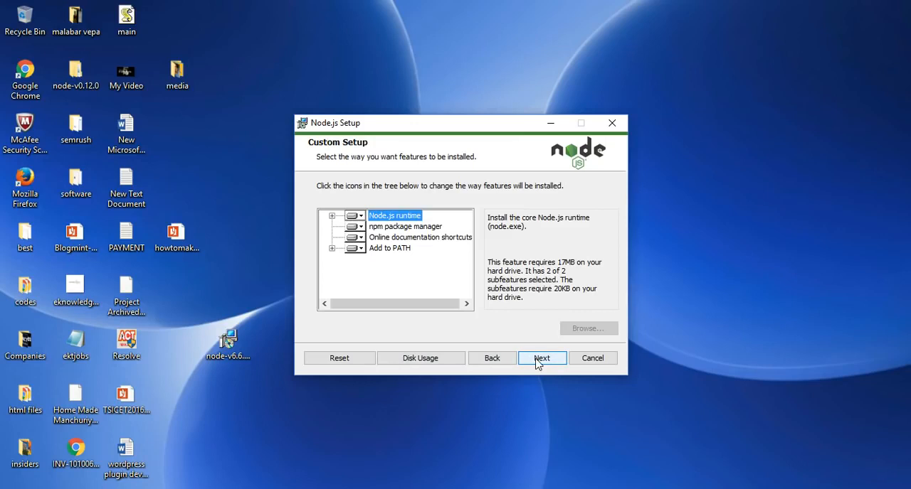
{"action": "left_click", "coordinate": [395, 228]}
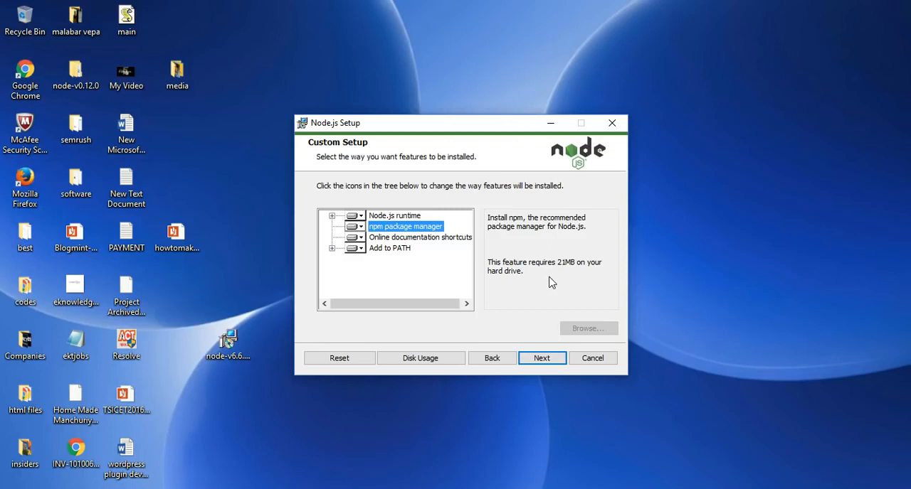
{"action": "left_click", "coordinate": [541, 358]}
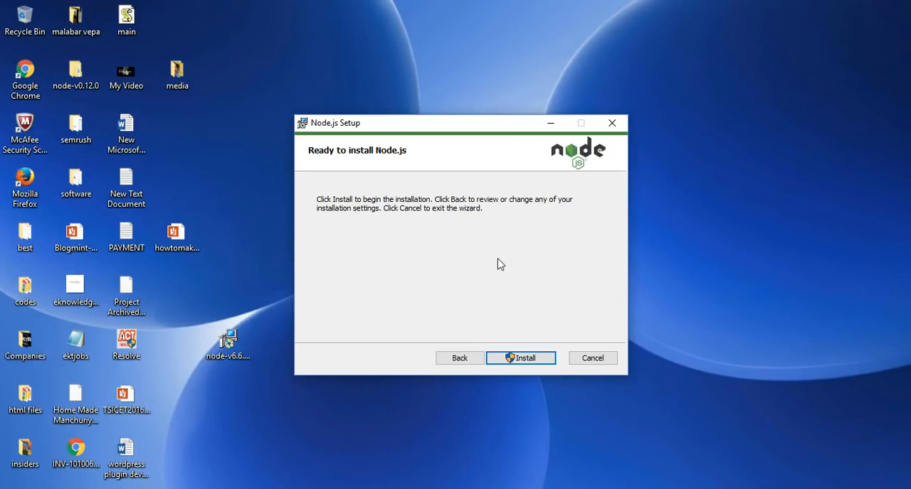
Start the Node.js installation so its files begin copying
{"action": "left_click", "coordinate": [507, 358]}
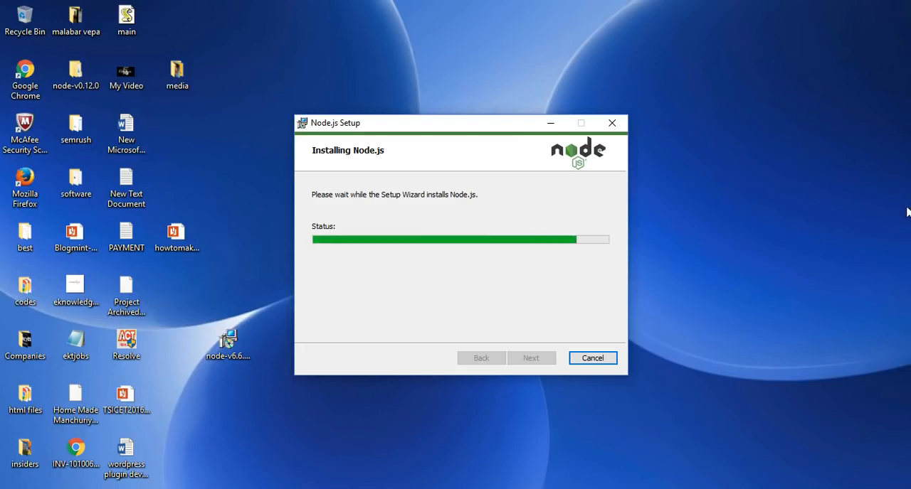
Launch Command Prompt via cmd and place it beside the running Node.js installer
{"action": "key", "text": "super"}
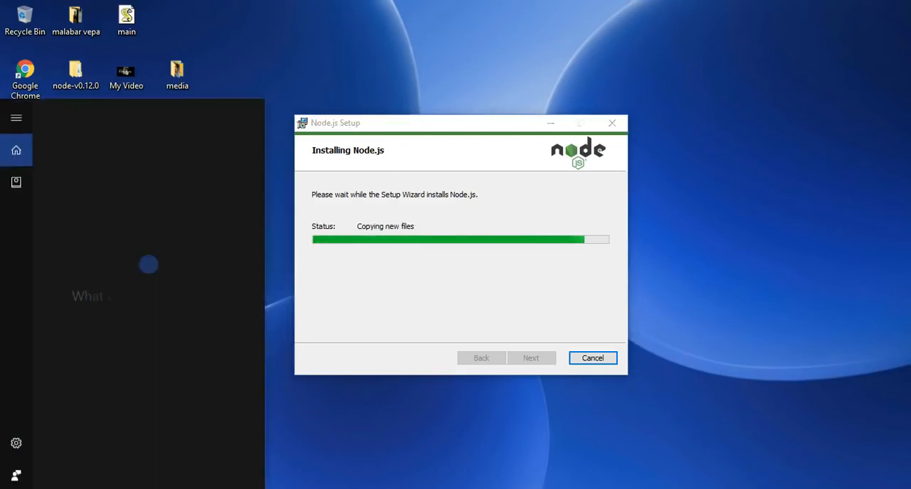
{"action": "type", "text": "cmd"}
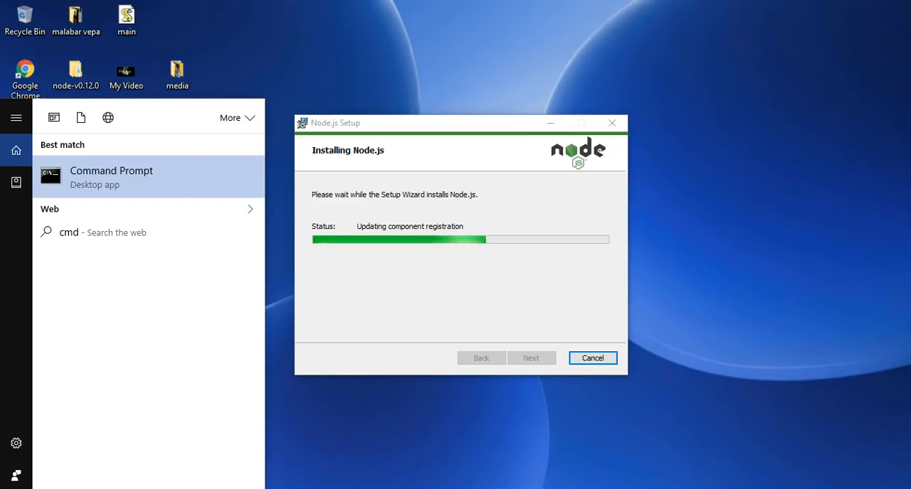
{"action": "key", "text": "Escape"}
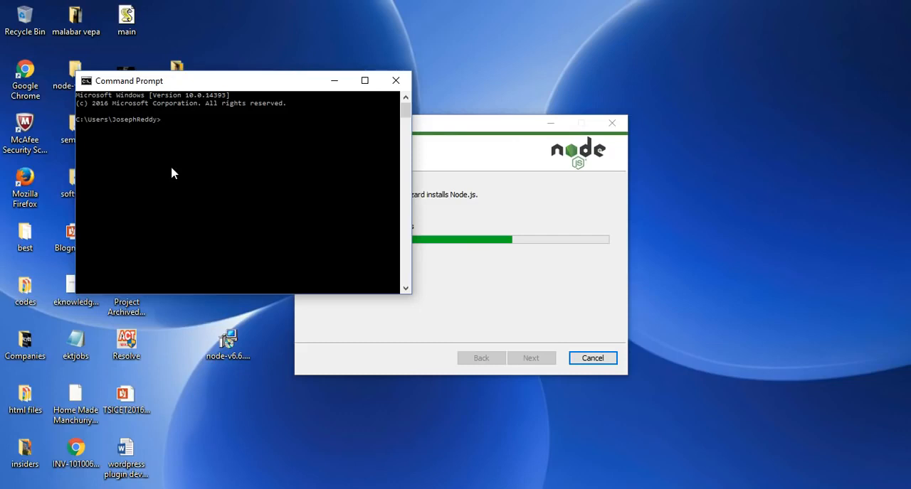
{"action": "mouse_move", "coordinate": [240, 80]}
{"action": "left_mouse_down"}
{"action": "mouse_move", "coordinate": [907, 93]}
{"action": "mouse_move", "coordinate": [857, 162]}
{"action": "left_mouse_up"}
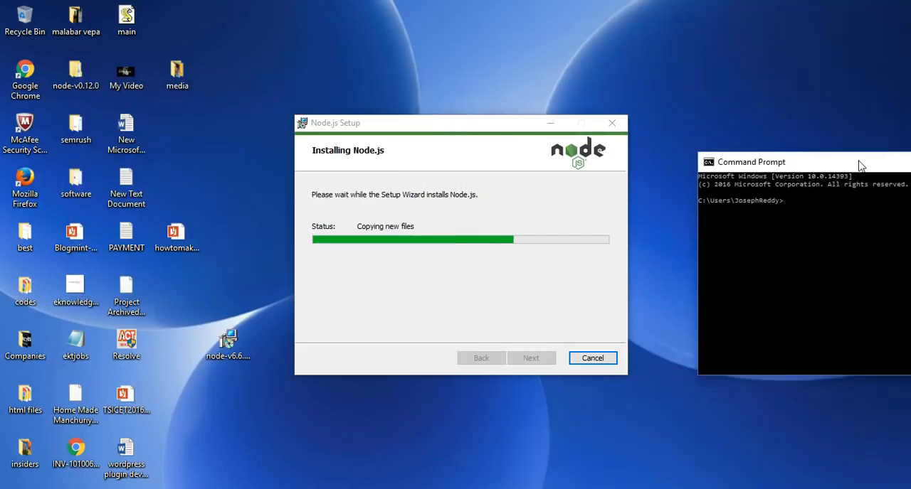
{"action": "left_click_drag", "start_coordinate": [468, 125], "coordinate": [263, 105]}
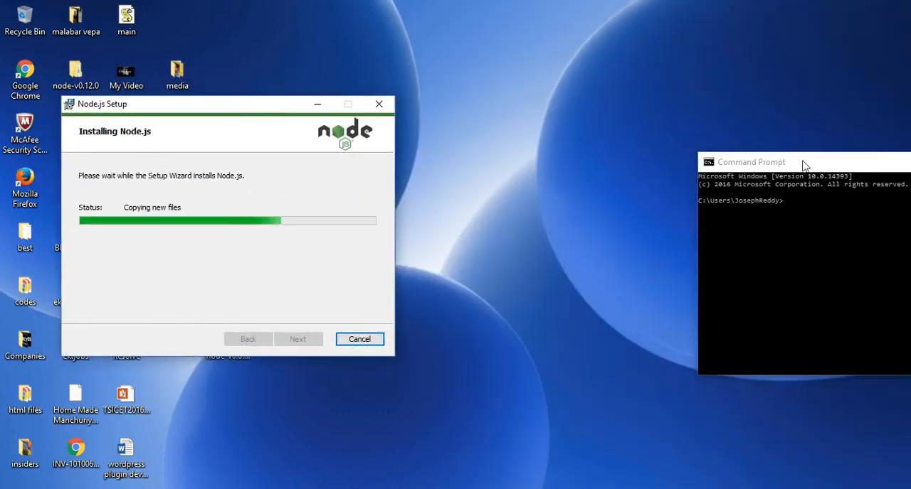
{"action": "left_click_drag", "start_coordinate": [804, 164], "coordinate": [548, 122]}
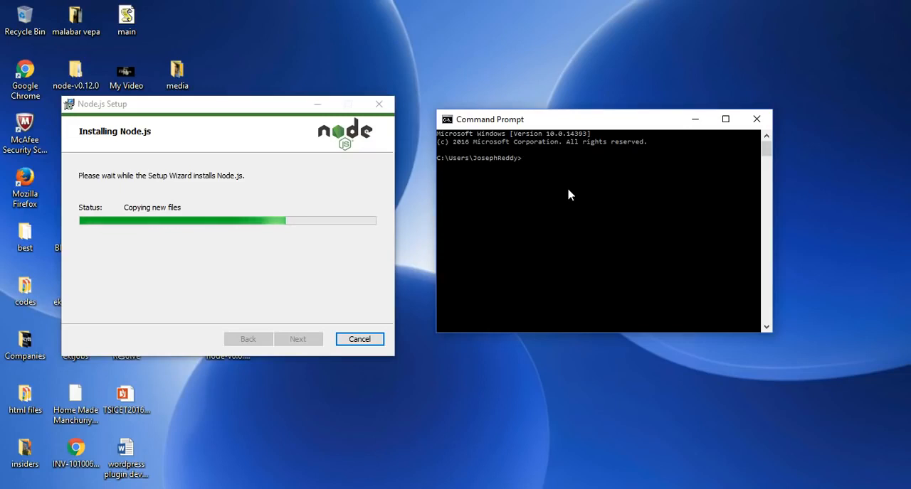
Review the Treehouse guide's node and npm test steps in Chrome, then minimize it
{"action": "left_click", "coordinate": [491, 421]}
{"action": "key", "text": "alt+Tab"}
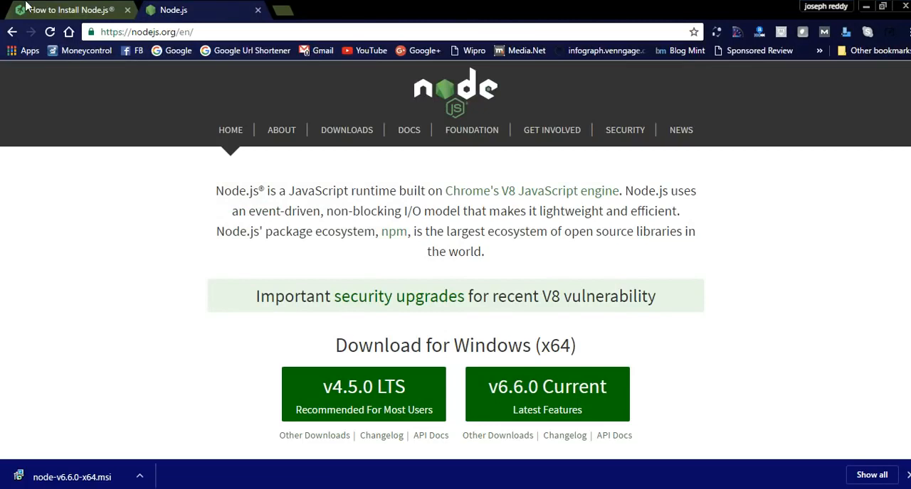
{"action": "left_click", "coordinate": [57, 10]}
{"action": "scroll", "coordinate": [331, 338], "scroll_direction": "down", "scroll_amount": 3}
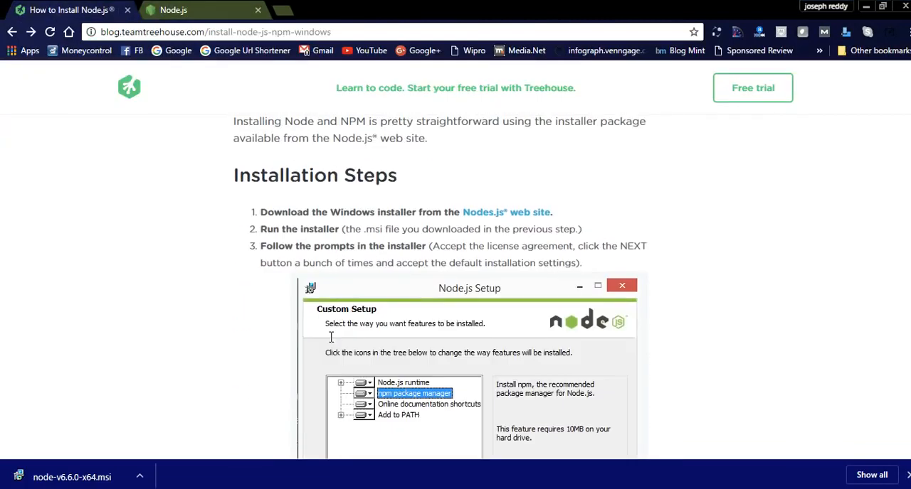
{"action": "scroll", "coordinate": [331, 338], "scroll_direction": "down", "scroll_amount": 8}
{"action": "scroll", "coordinate": [331, 338], "scroll_direction": "down", "scroll_amount": 1}
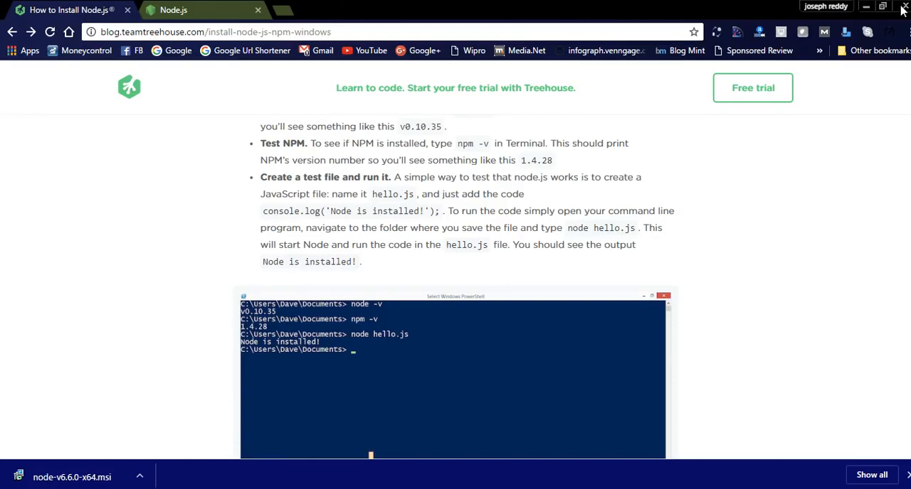
{"action": "left_click", "coordinate": [866, 7]}
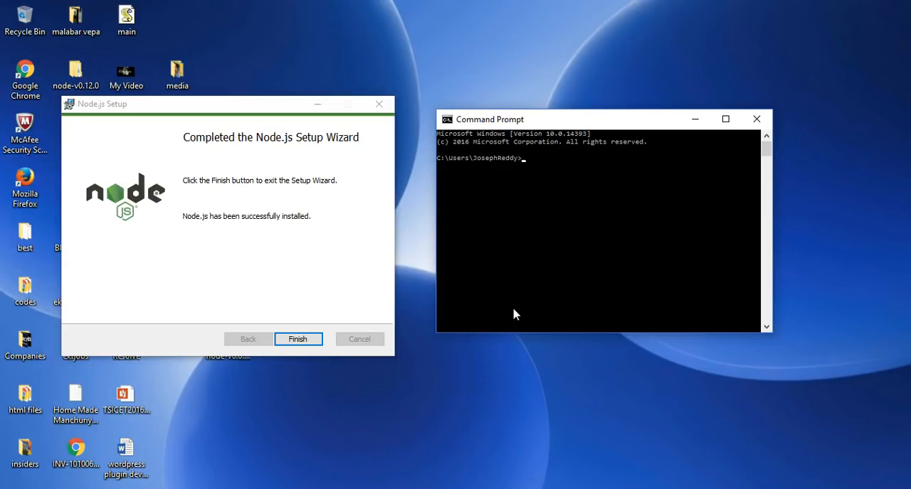
Finish the setup wizard and run node -v and npm -v, both reported as not recognized
{"action": "left_click", "coordinate": [297, 339]}
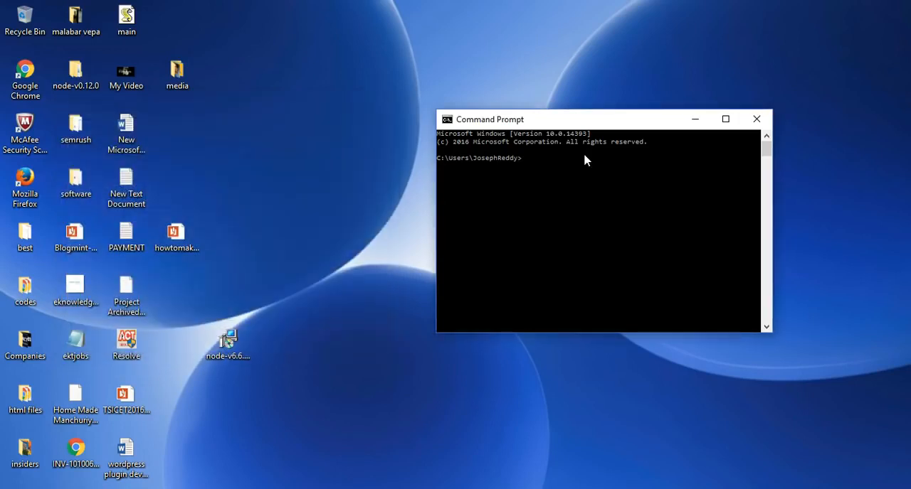
{"action": "type", "text": "node -"}
{"action": "type", "text": "v"}
{"action": "key", "text": "Return"}
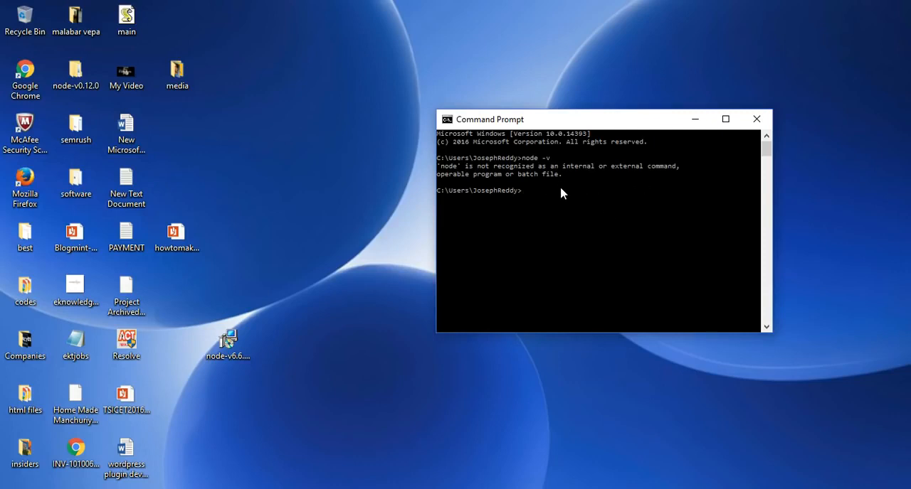
{"action": "type", "text": "n"}
{"action": "type", "text": "pm -"}
{"action": "type", "text": "v"}
{"action": "key", "text": "Return"}
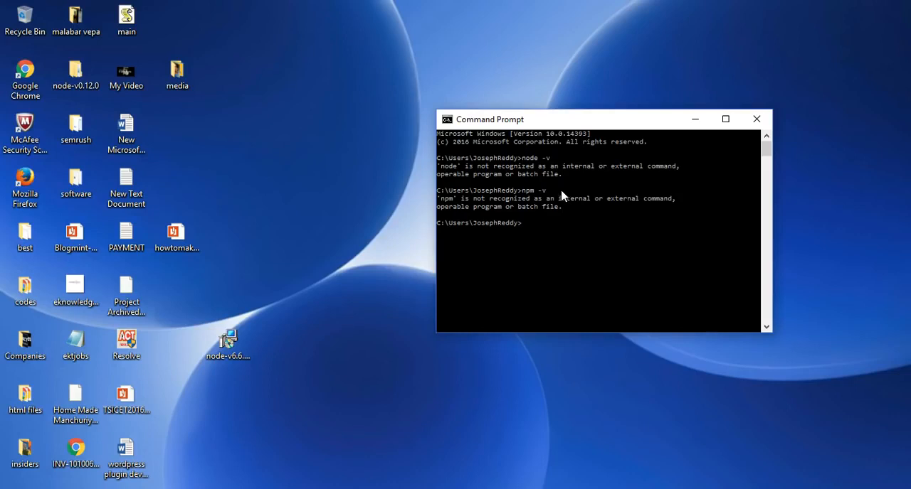
Bring Chrome back to study the Treehouse guide's PowerShell version-check example
{"action": "key", "text": "alt+Tab"}
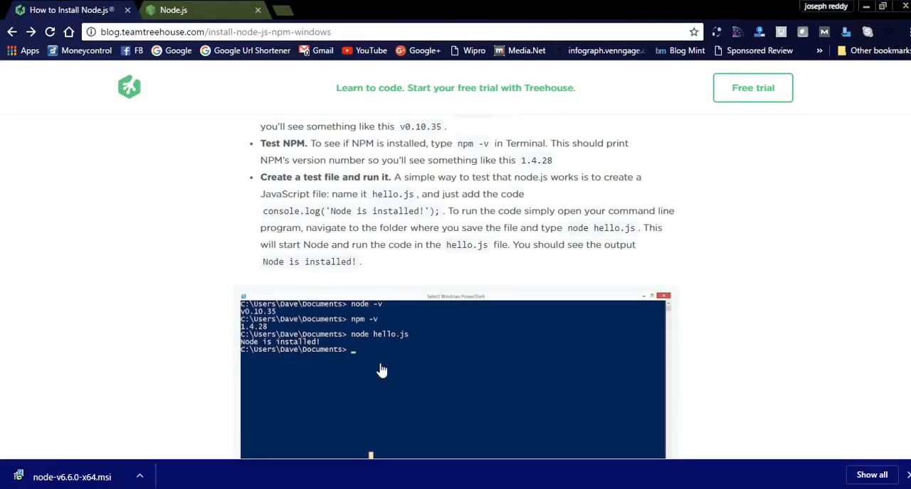
{"action": "scroll", "coordinate": [390, 362], "scroll_direction": "down", "scroll_amount": 2}
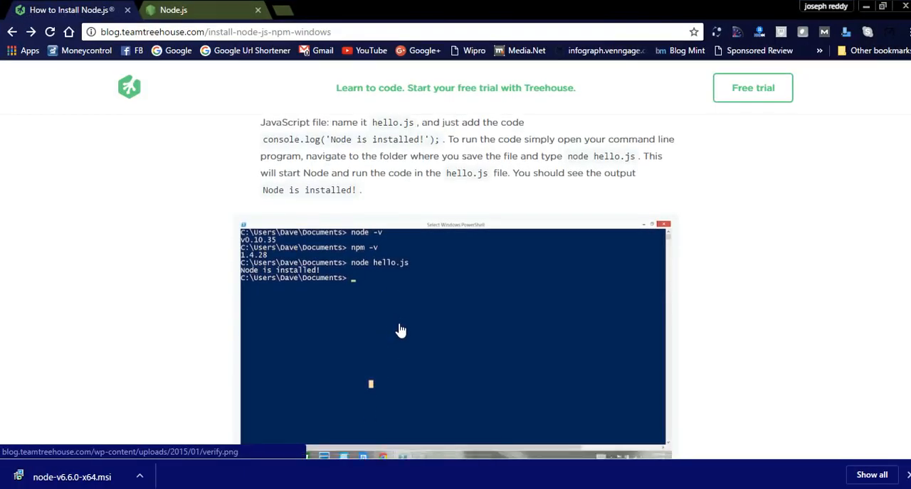
{"action": "scroll", "coordinate": [400, 331], "scroll_direction": "down", "scroll_amount": 2}
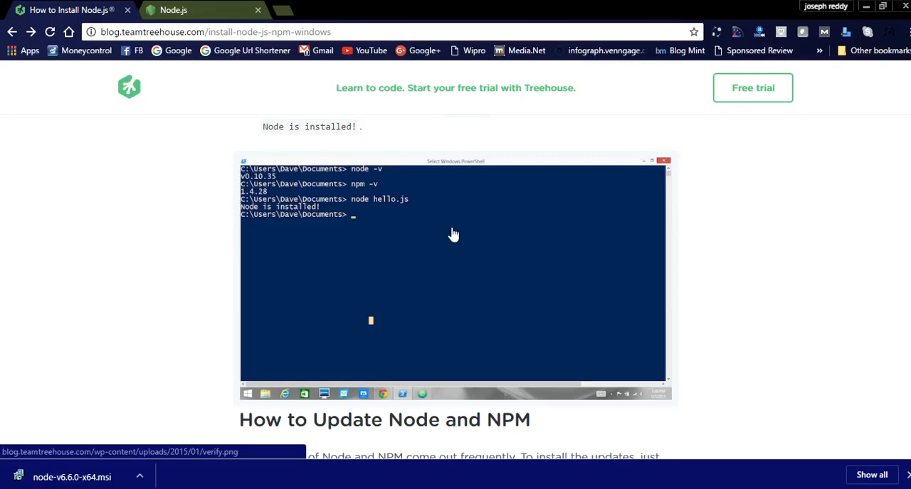
Switch to the nodejs.org home page with the v4.5.0 LTS and v6.6.0 Windows downloads
{"action": "left_click", "coordinate": [204, 10]}
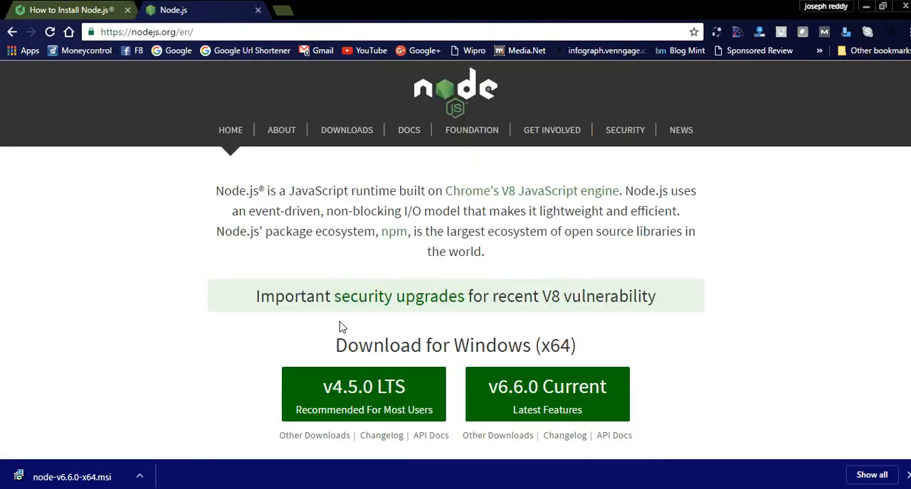